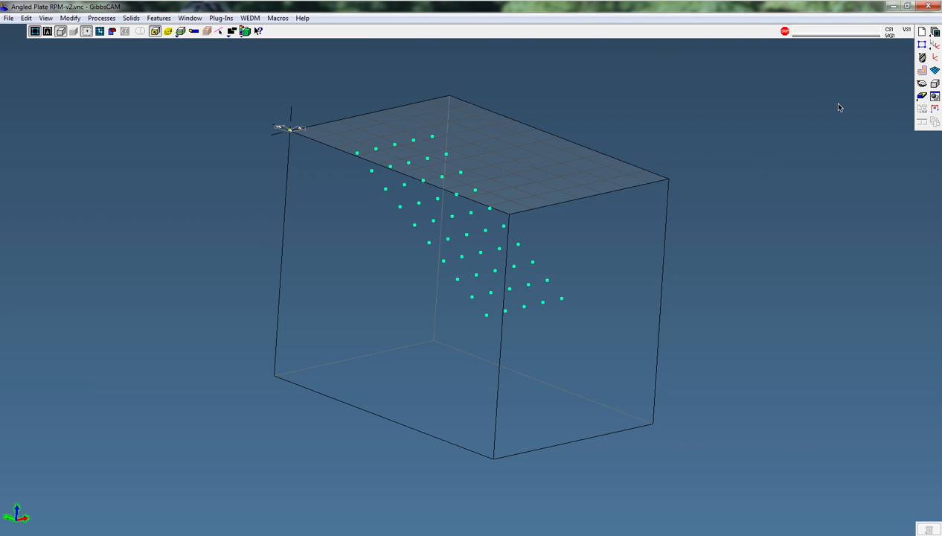
# - Display the tool list and the CAM machining palette with its process and operation lists
pyautogui.click(921, 58)
pyautogui.click(922, 59)
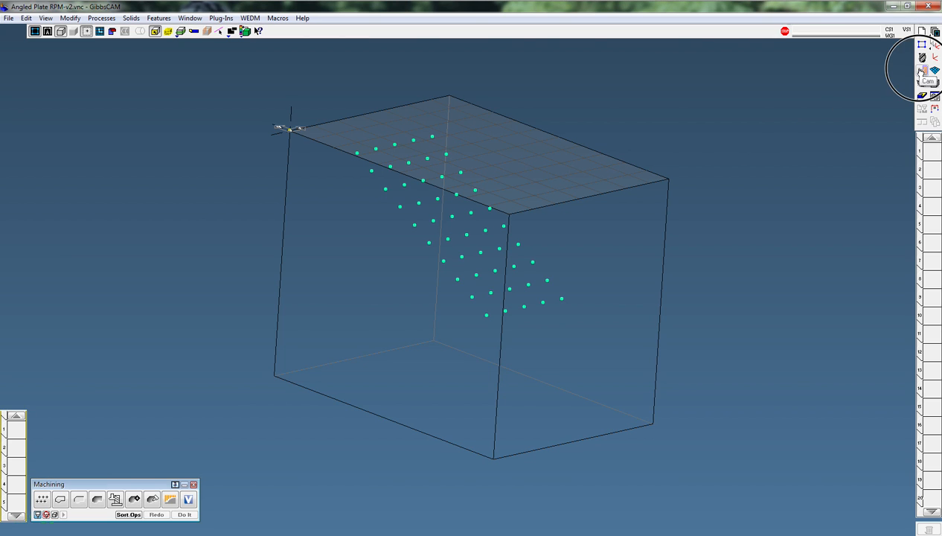
pyautogui.click(922, 58)
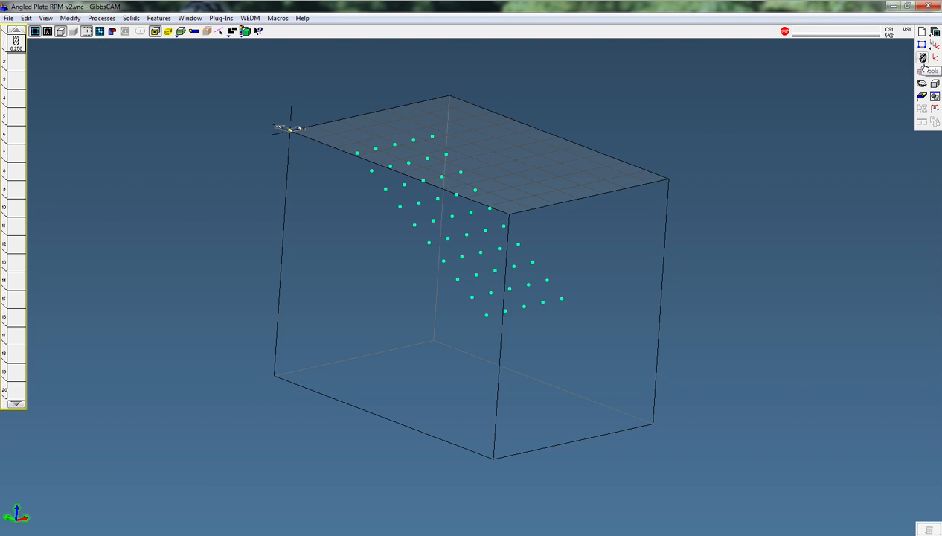
pyautogui.click(923, 71)
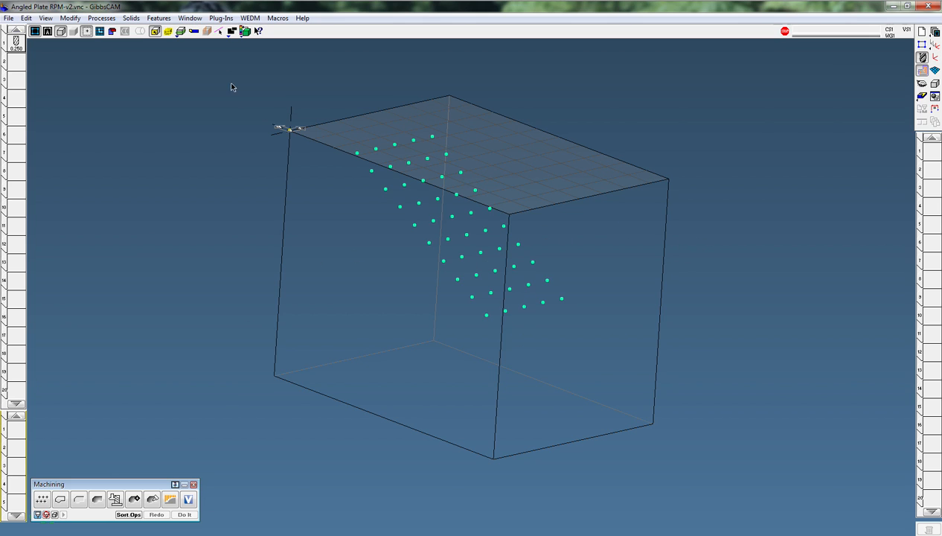
# - Open the Hole Manager, select all the points on the angled plate, and create holes from that geometry
pyautogui.click(159, 19)
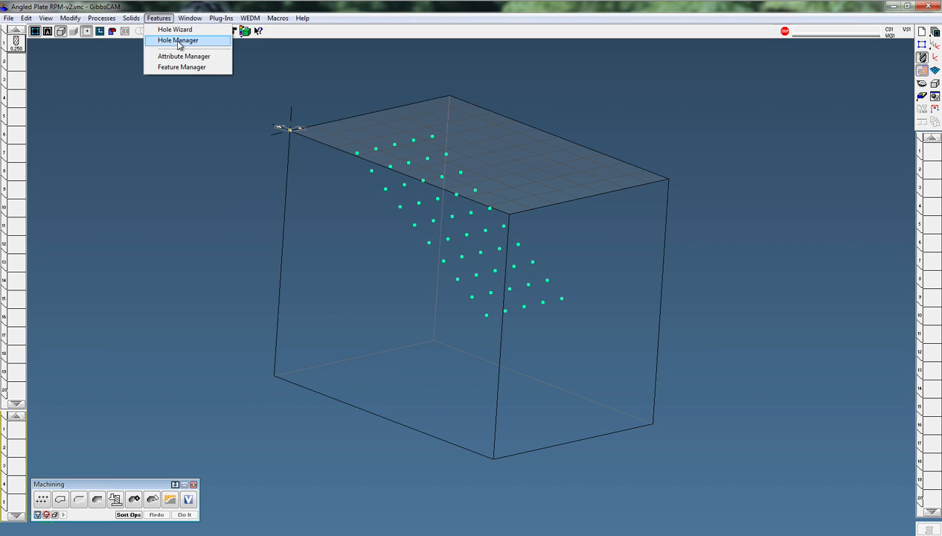
pyautogui.click(178, 41)
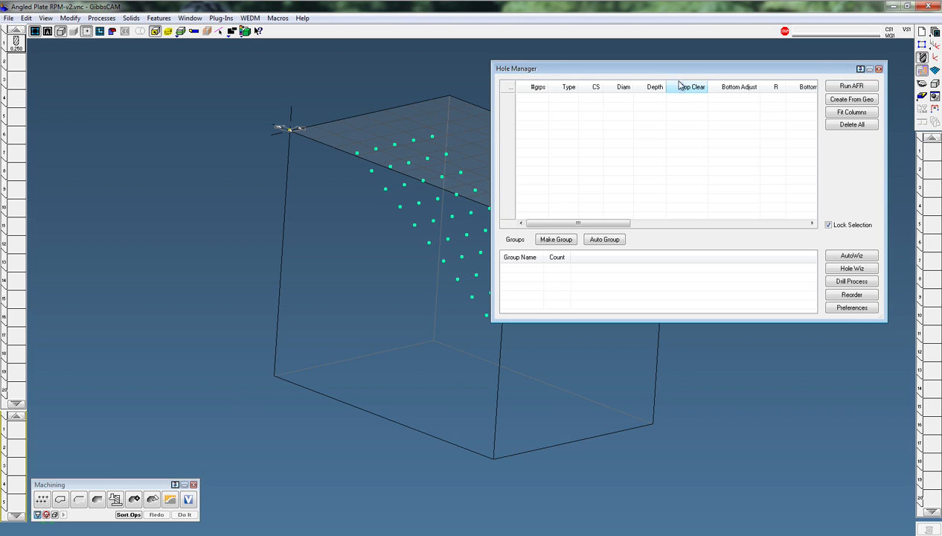
pyautogui.moveTo(402, 208); pyautogui.dragTo(253, 220, button='middle')
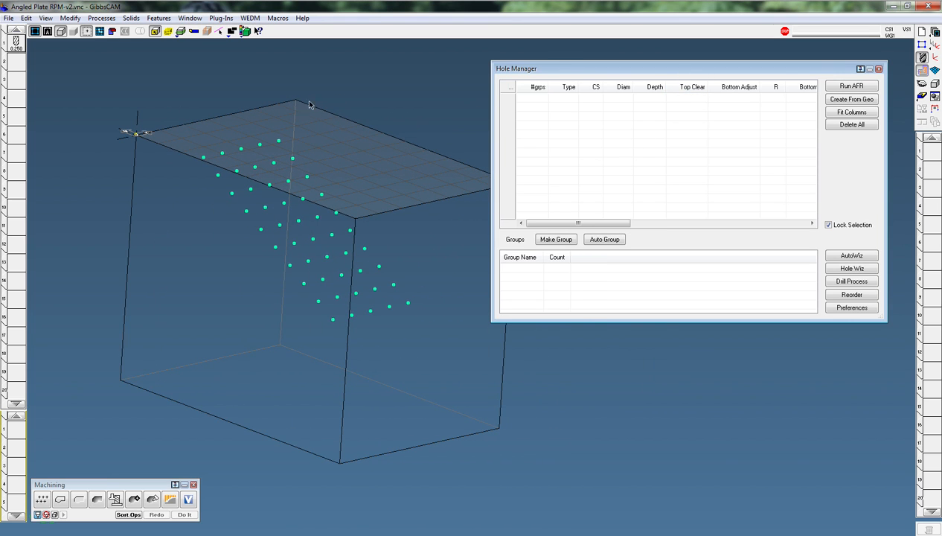
pyautogui.moveTo(173, 119); pyautogui.dragTo(439, 345)
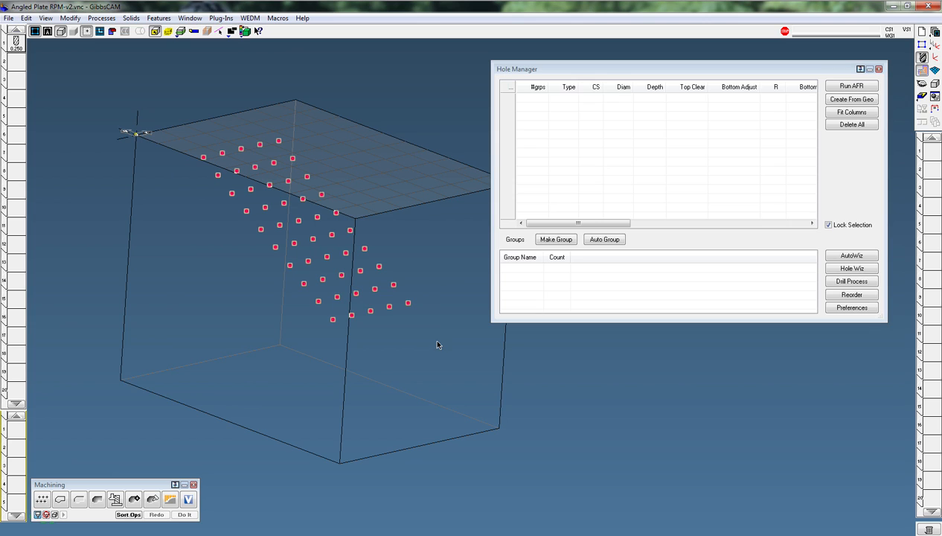
pyautogui.click(863, 102)
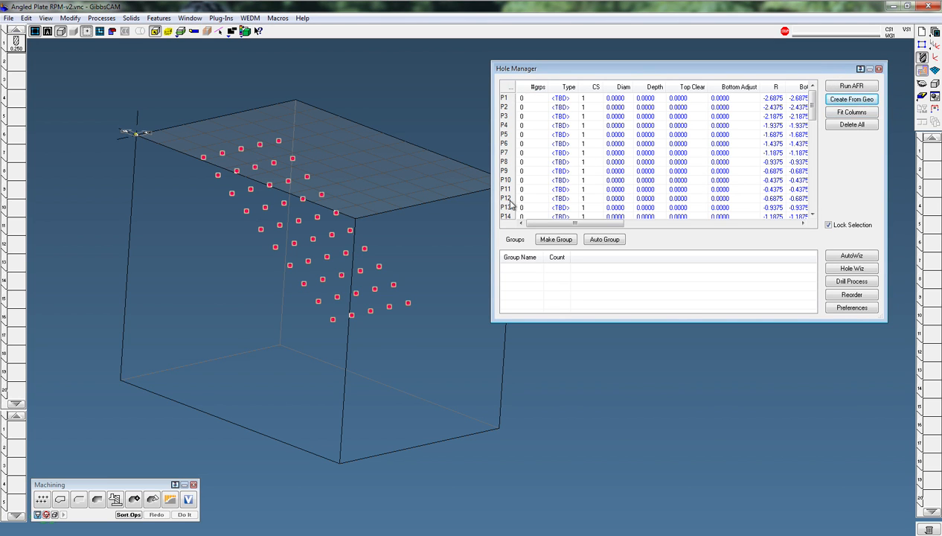
# - Put all the holes in the Hole Manager into one group and select that group
pyautogui.click(509, 99)
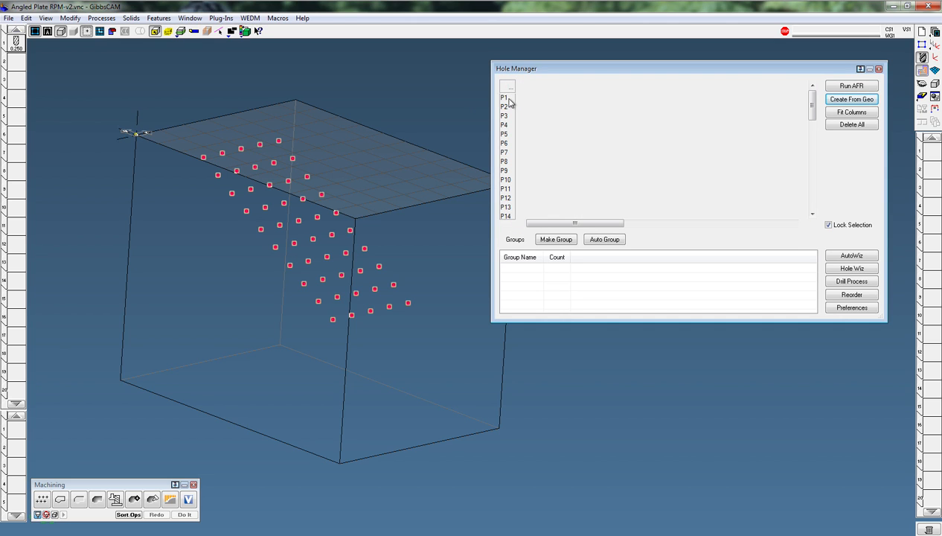
pyautogui.click(508, 98)
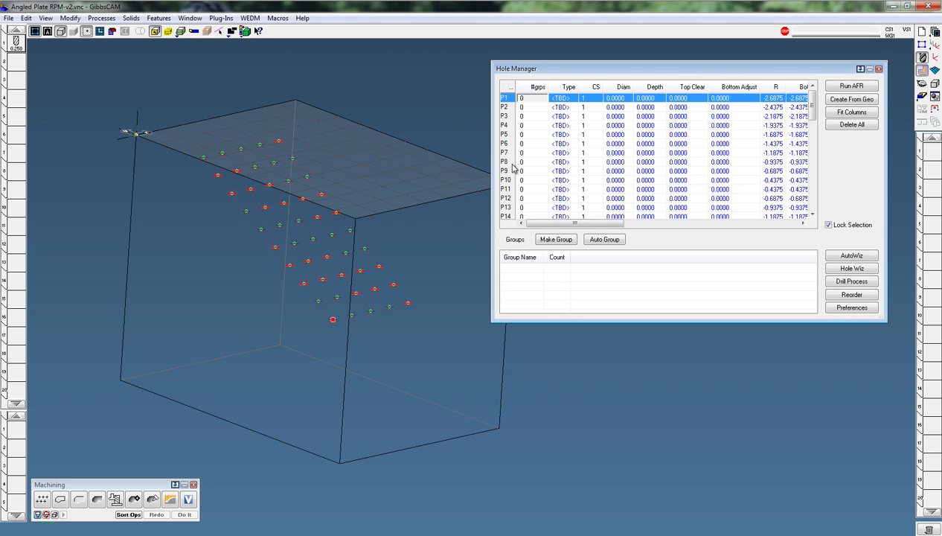
pyautogui.hotkey('ctrl', 'a')
pyautogui.click(558, 240)
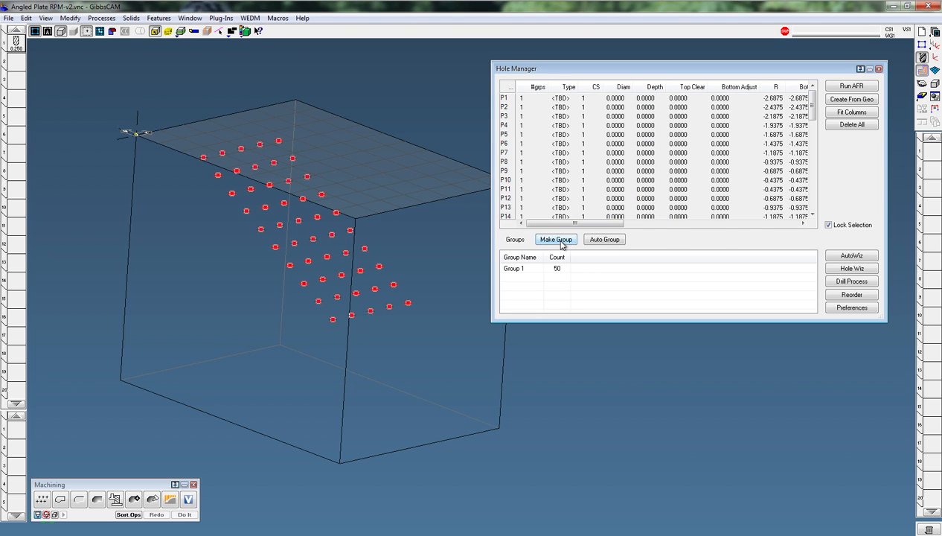
pyautogui.click(532, 271)
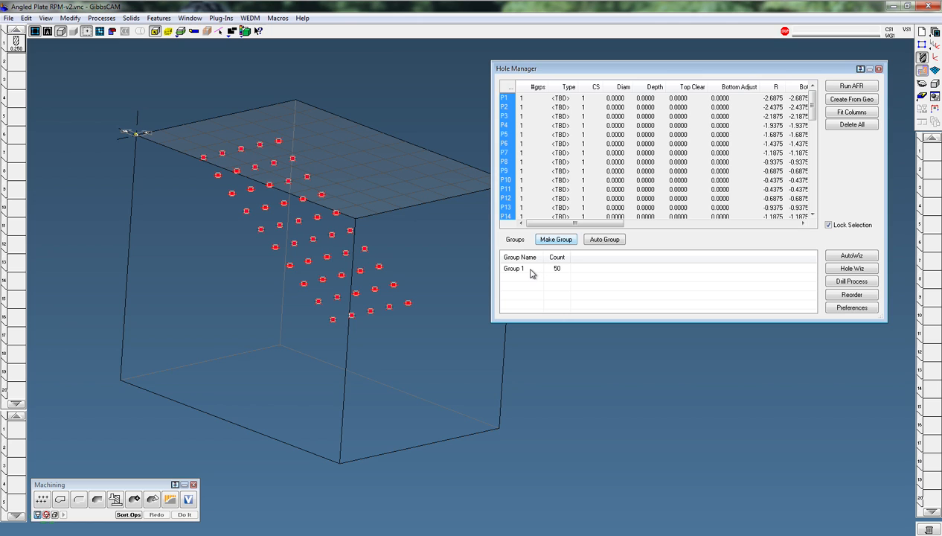
pyautogui.click(531, 272)
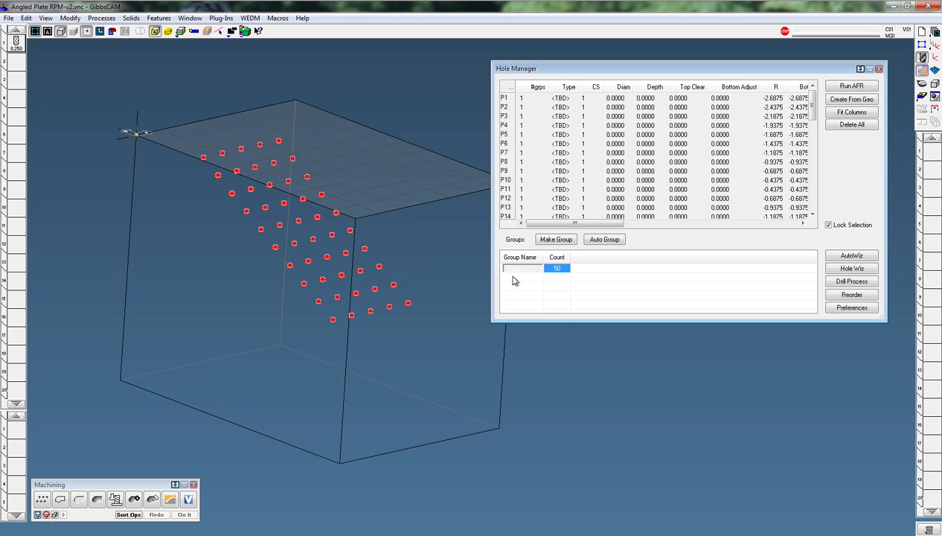
# - Create a Holes process with the 0.250 drill and load its depth from the hole data (H1 D)
pyautogui.moveTo(43, 494); pyautogui.dragTo(17, 430)
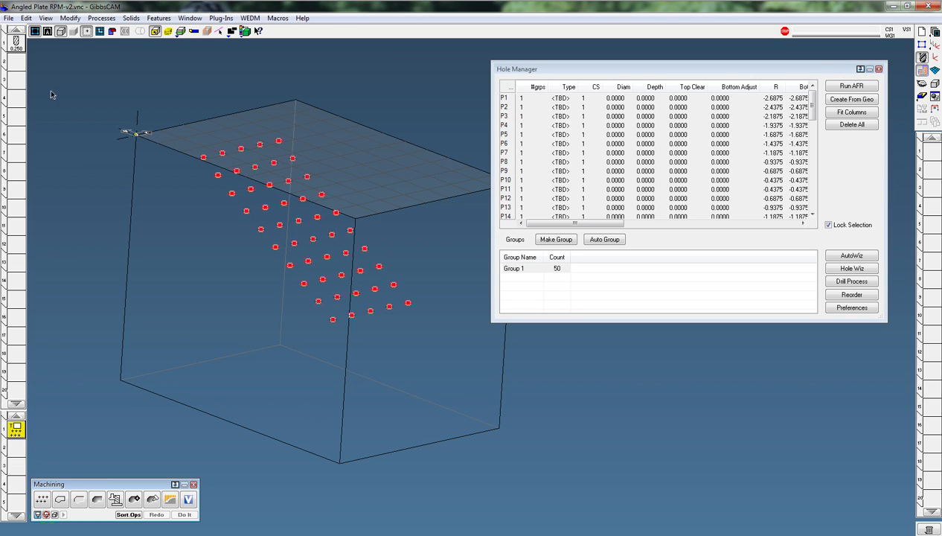
pyautogui.moveTo(18, 46); pyautogui.dragTo(17, 430)
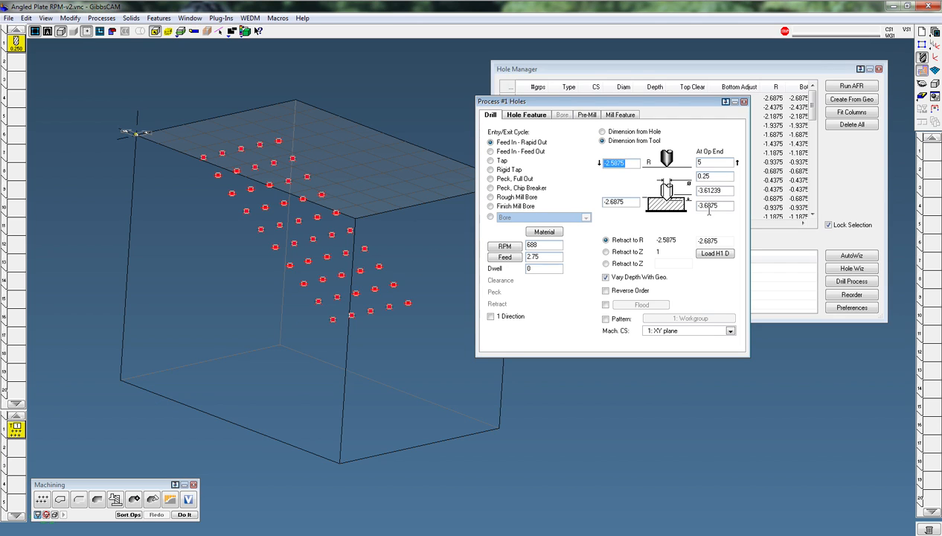
pyautogui.click(716, 254)
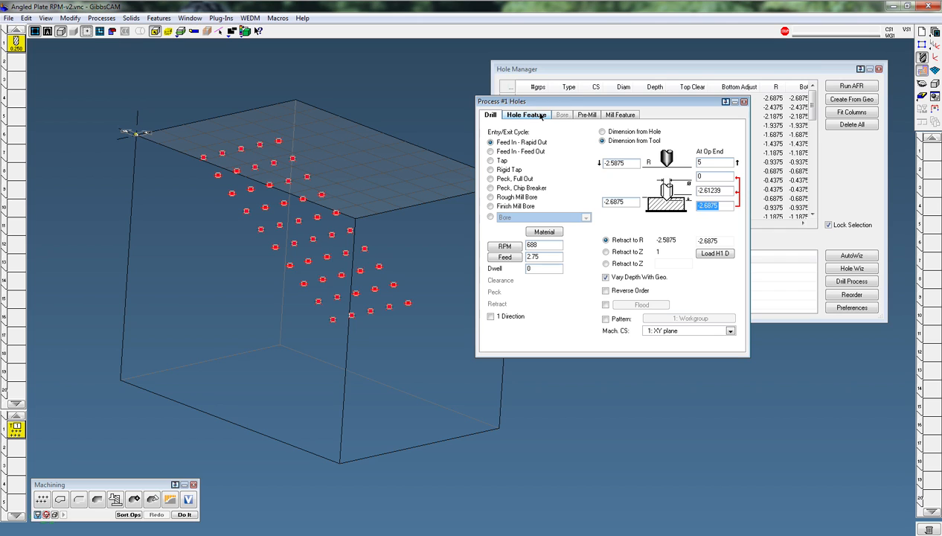
# - Set the process's R level to From Hole Feature, load the H1 R value, and generate the drilling toolpath
pyautogui.click(541, 116)
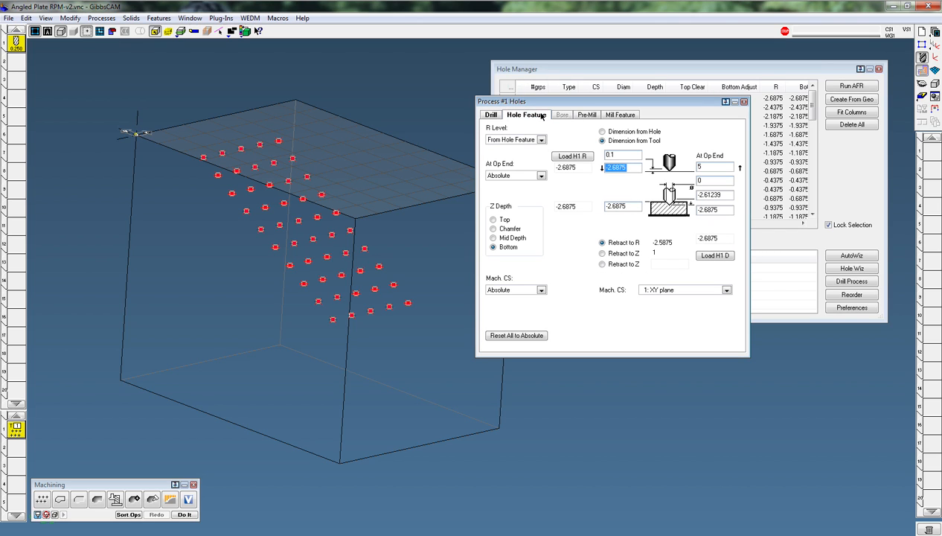
pyautogui.click(541, 140)
pyautogui.click(533, 172)
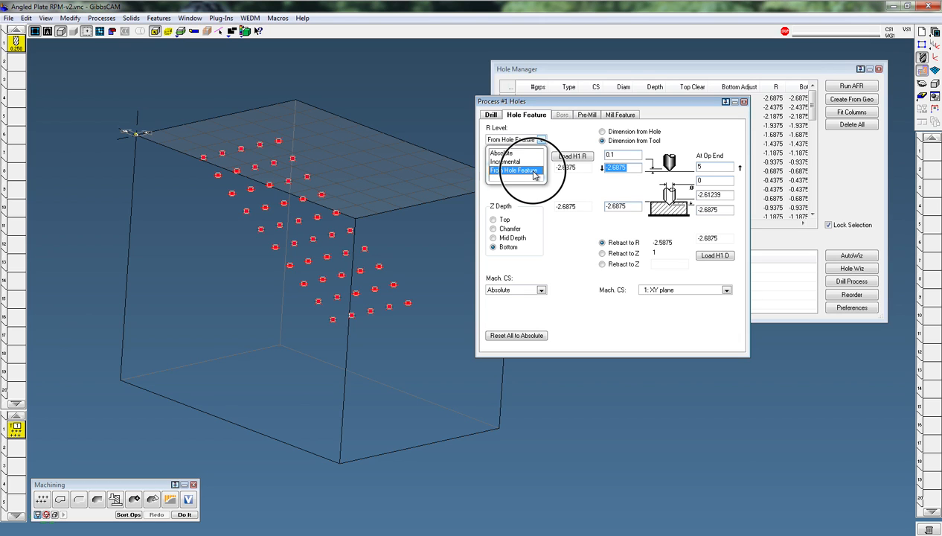
pyautogui.click(572, 156)
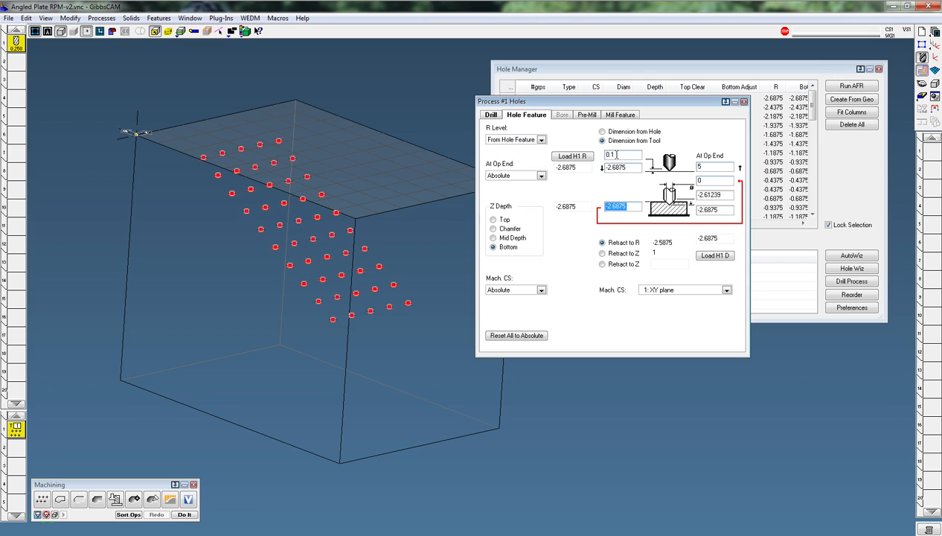
pyautogui.doubleClick(616, 155)
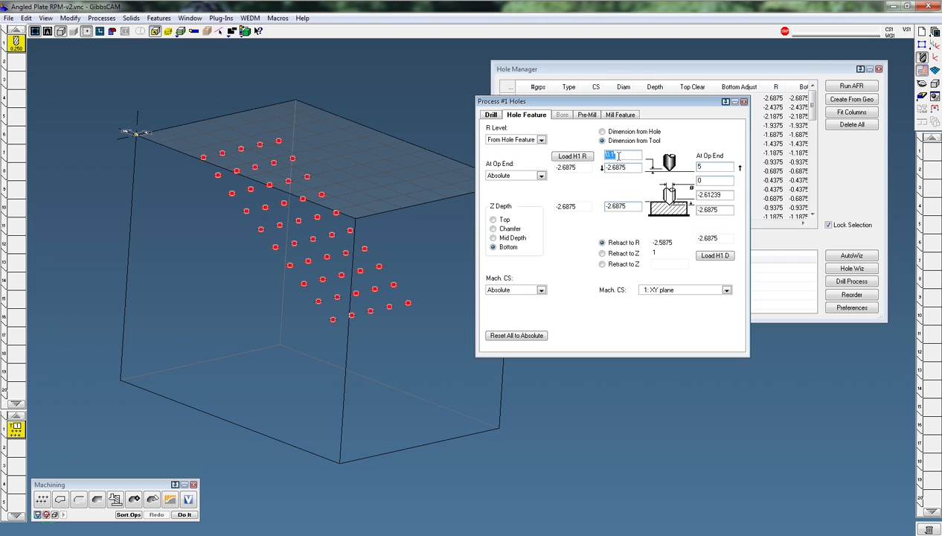
pyautogui.click(492, 115)
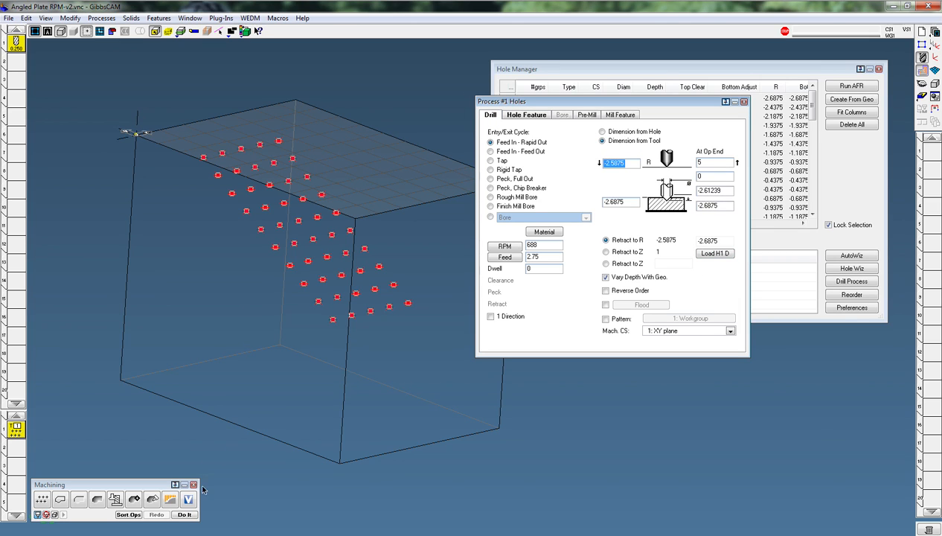
pyautogui.click(185, 514)
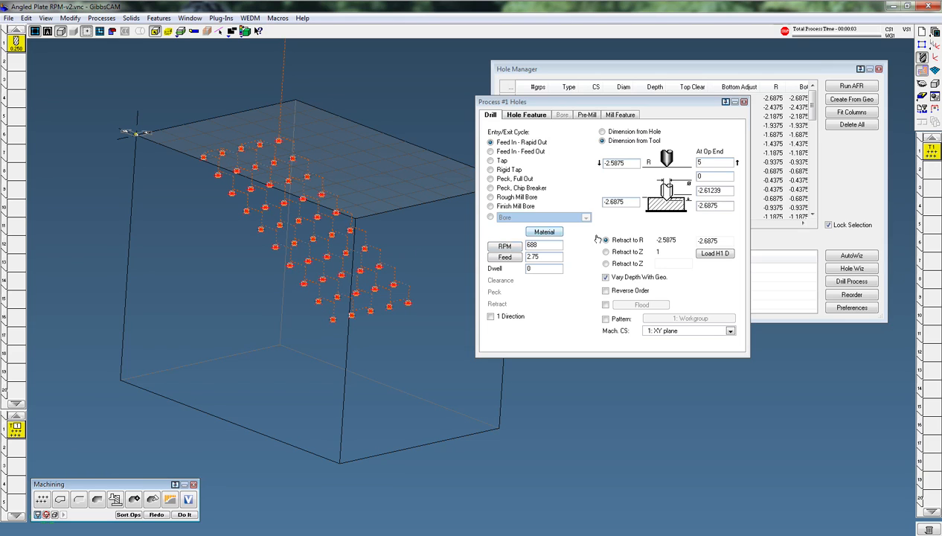
# - Lower the full-diameter drill depth by 1 to -3.61239, redo the operation, and close the process and Hole Manager dialogs
pyautogui.moveTo(698, 192); pyautogui.dragTo(704, 191)
pyautogui.click(727, 192)
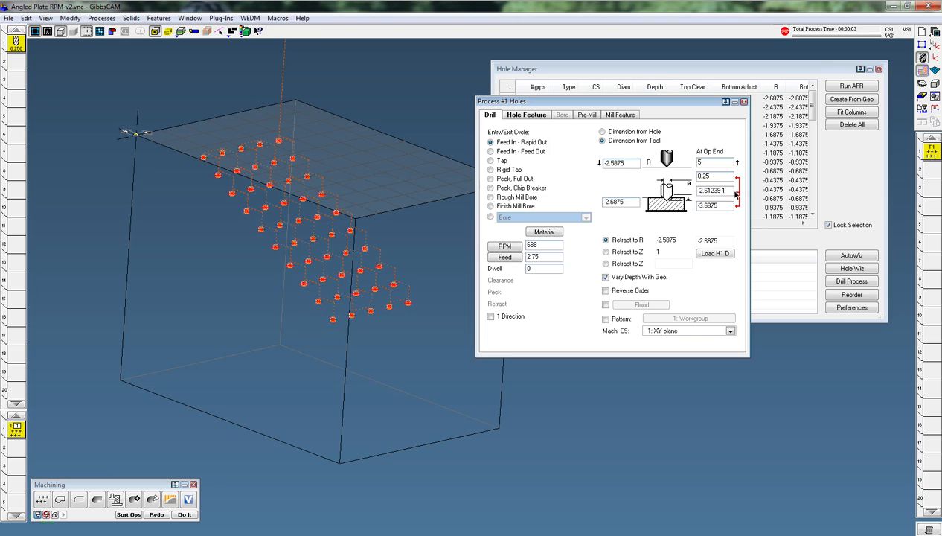
pyautogui.write('-1')
pyautogui.press('Tab')
pyautogui.click(157, 514)
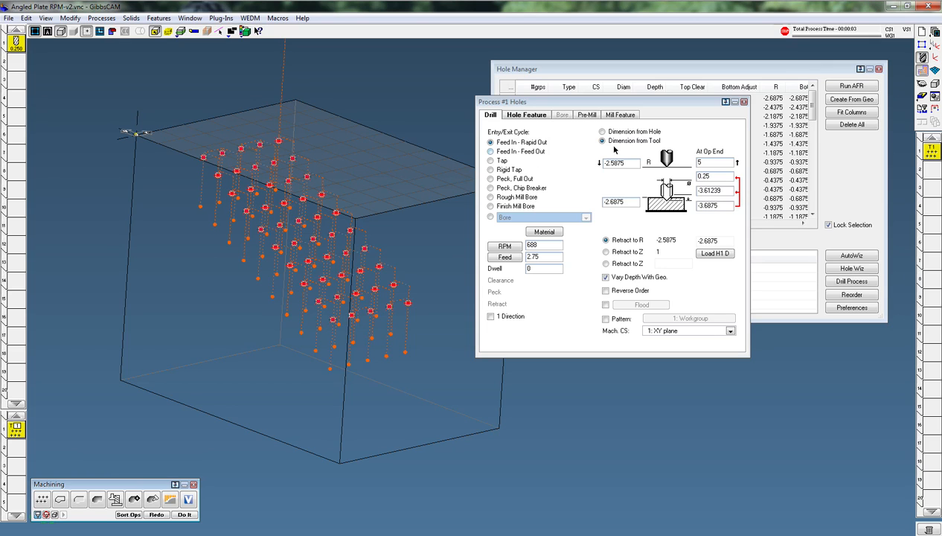
pyautogui.click(743, 102)
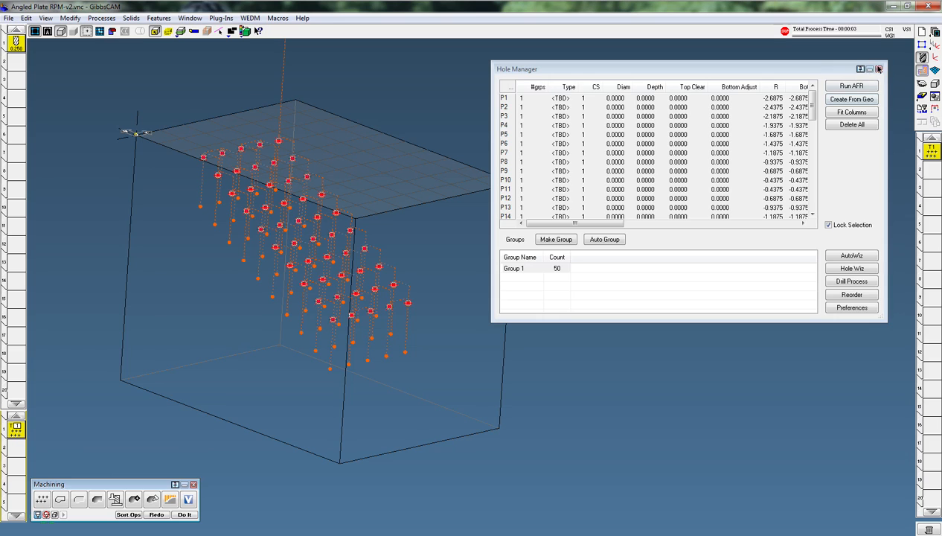
pyautogui.click(879, 69)
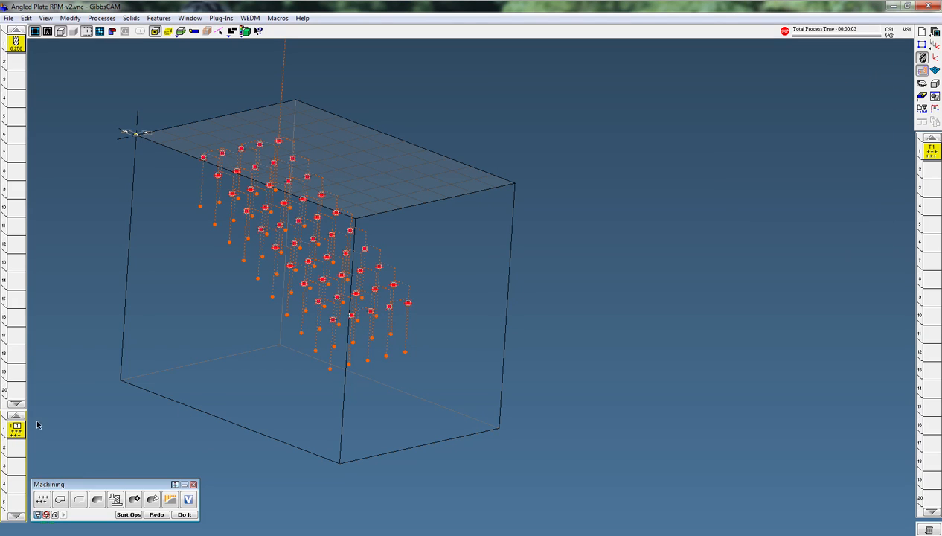
# - Change the drilling process's entry/exit cycle to Peck, Chip Breaker and redo the operation
pyautogui.doubleClick(15, 430)
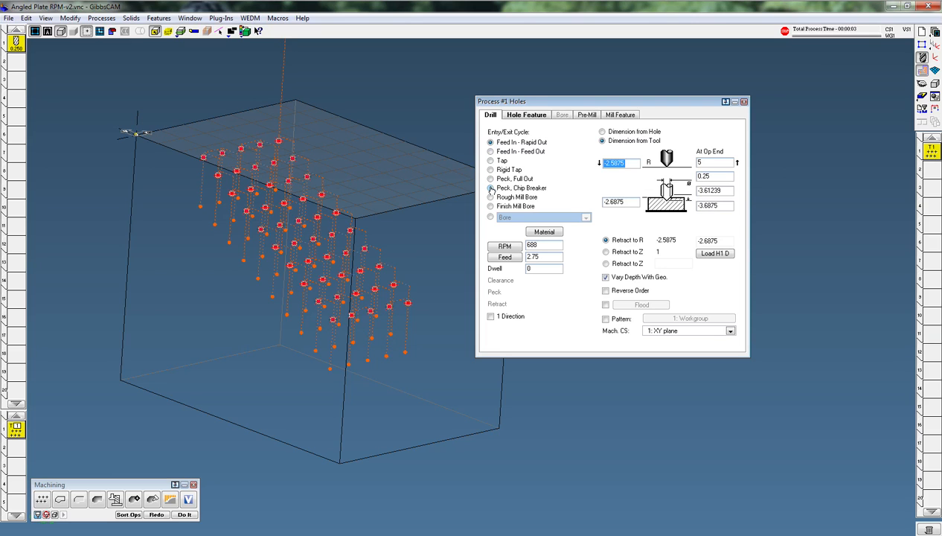
pyautogui.click(494, 188)
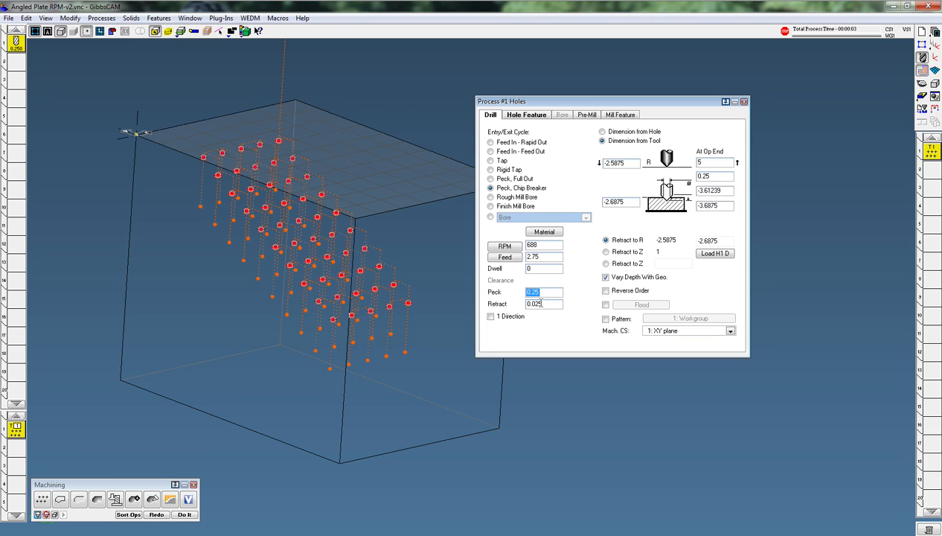
pyautogui.click(745, 103)
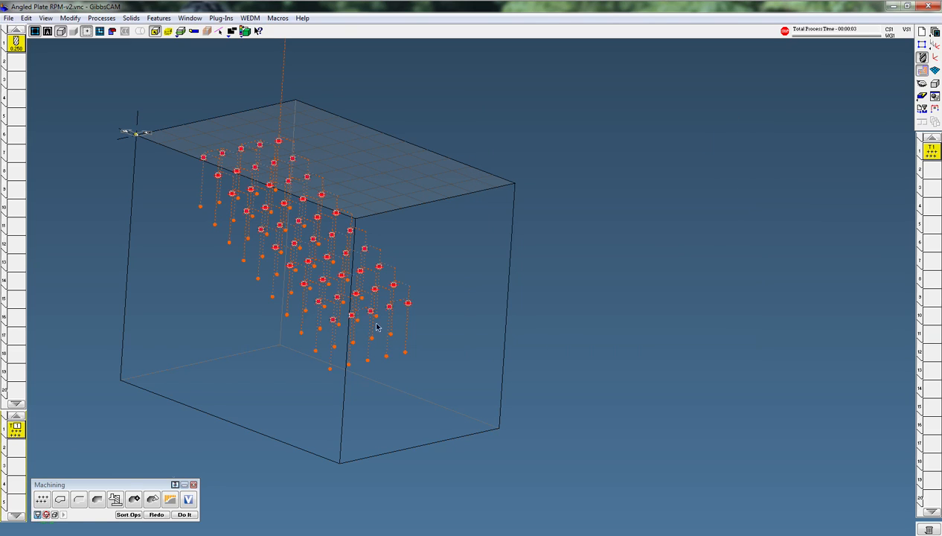
pyautogui.click(157, 514)
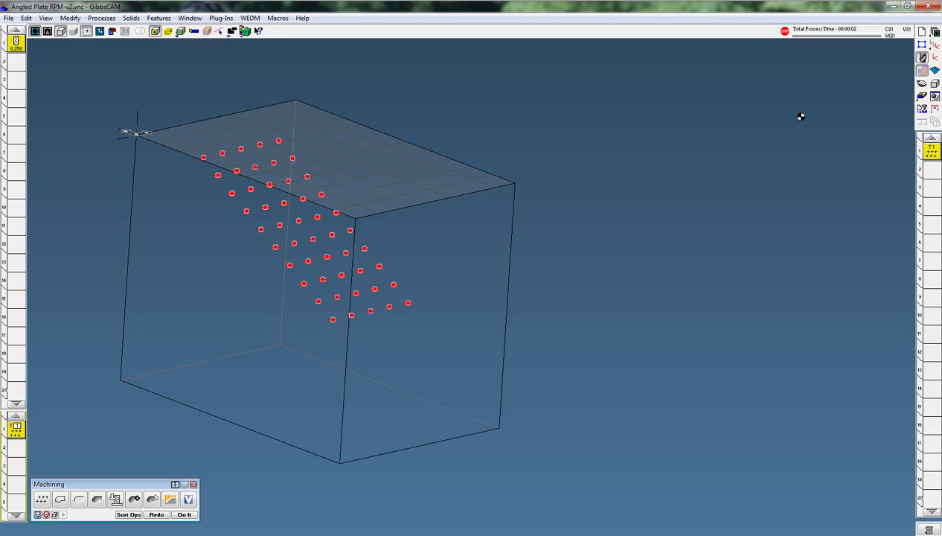
# - Run the Flash CPR cut simulation of the drilling operation and adjust its playback speed
pyautogui.press('ctrl')
pyautogui.click(922, 96)
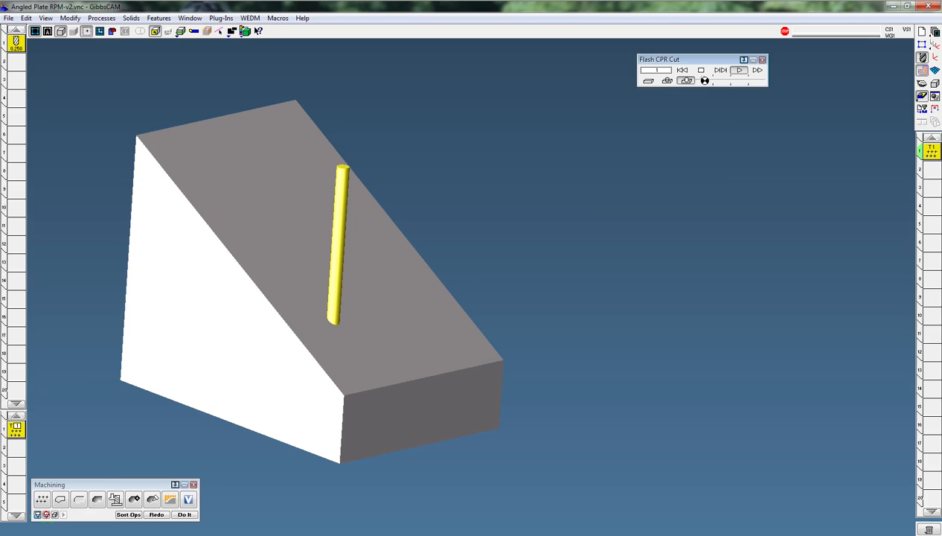
pyautogui.moveTo(704, 80); pyautogui.dragTo(708, 80)
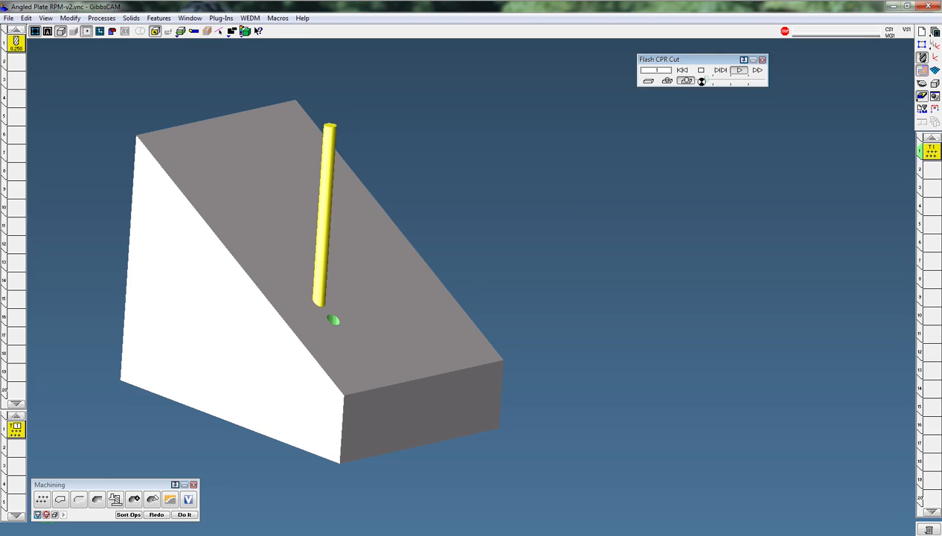
pyautogui.click(707, 82)
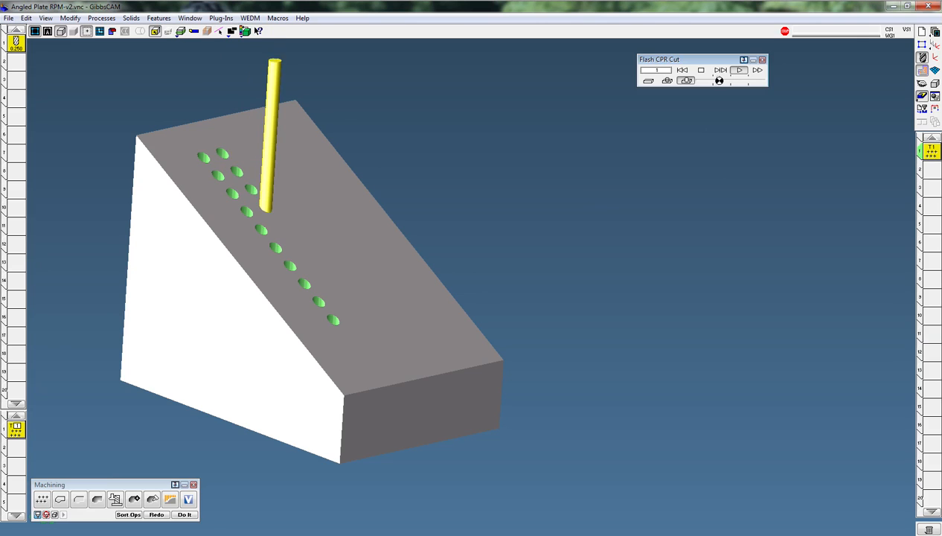
pyautogui.click(719, 81)
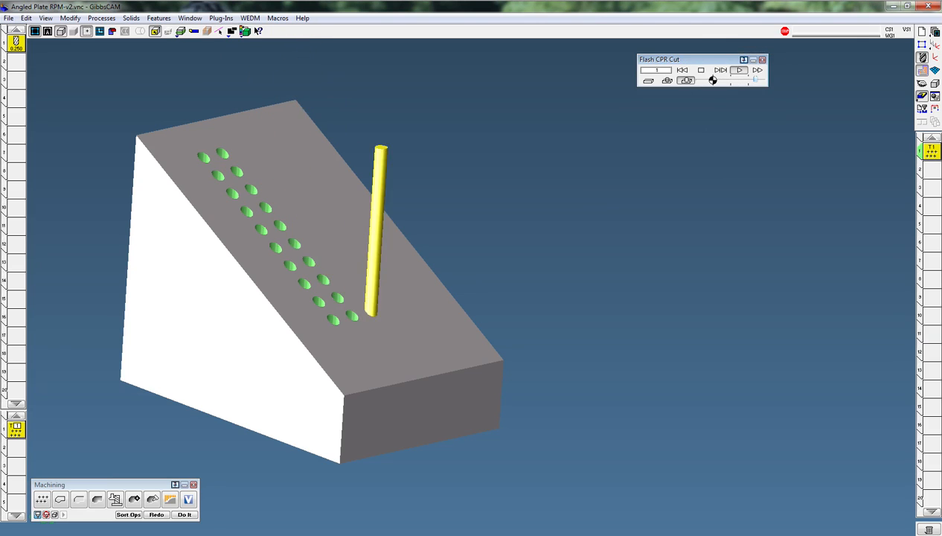